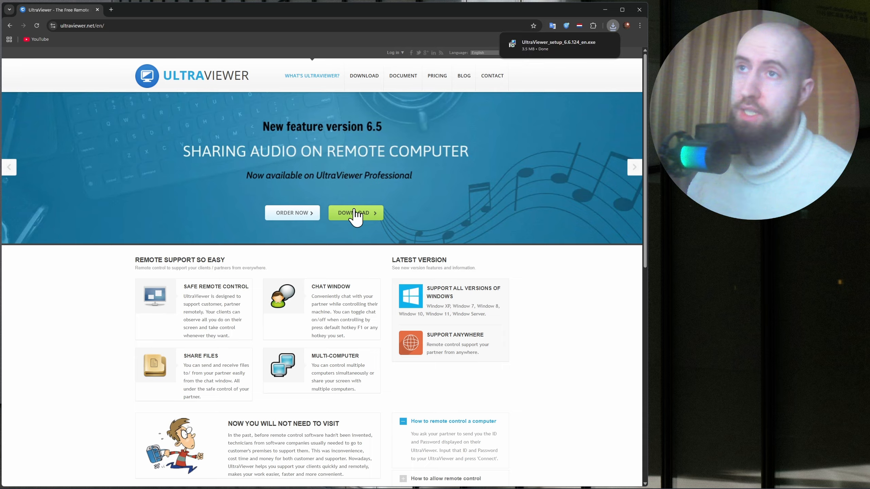
Install UltraViewer from the downloaded setup file with the default options, and minimize the browser to leave only its window
{"action": "left_click", "coordinate": [565, 52]}
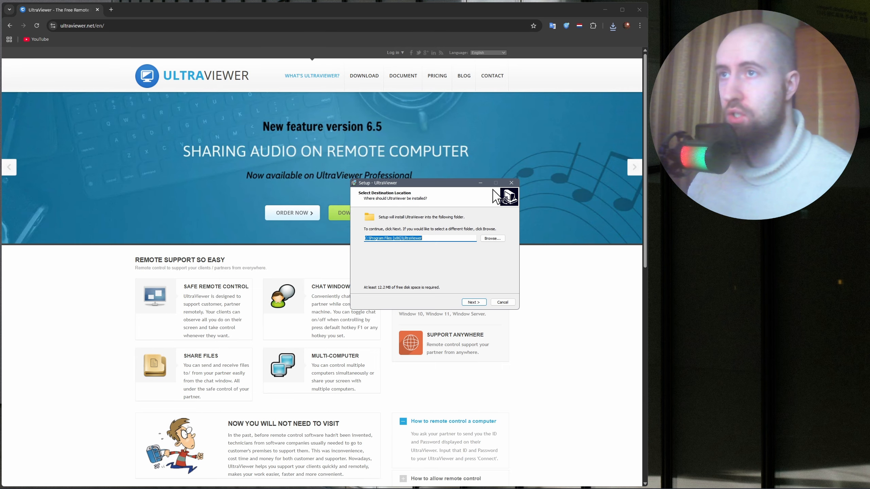
{"action": "left_click_drag", "start_coordinate": [447, 186], "coordinate": [462, 177]}
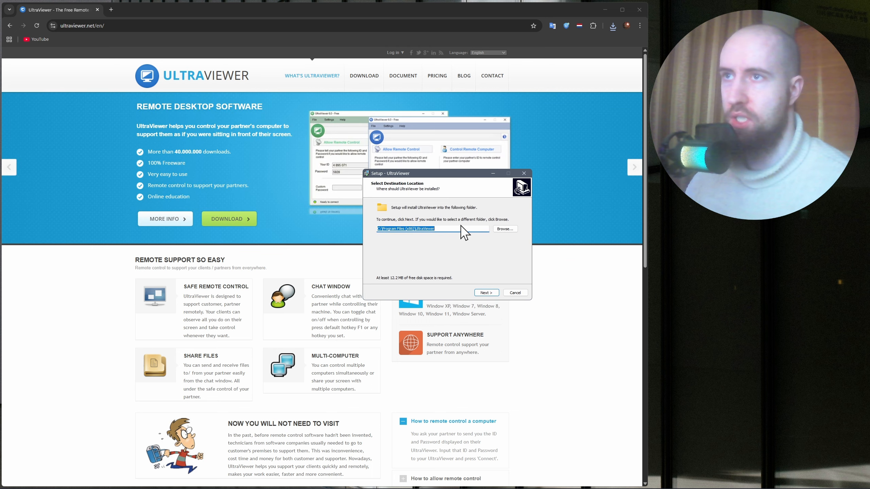
{"action": "left_click", "coordinate": [486, 293]}
{"action": "left_click", "coordinate": [486, 293]}
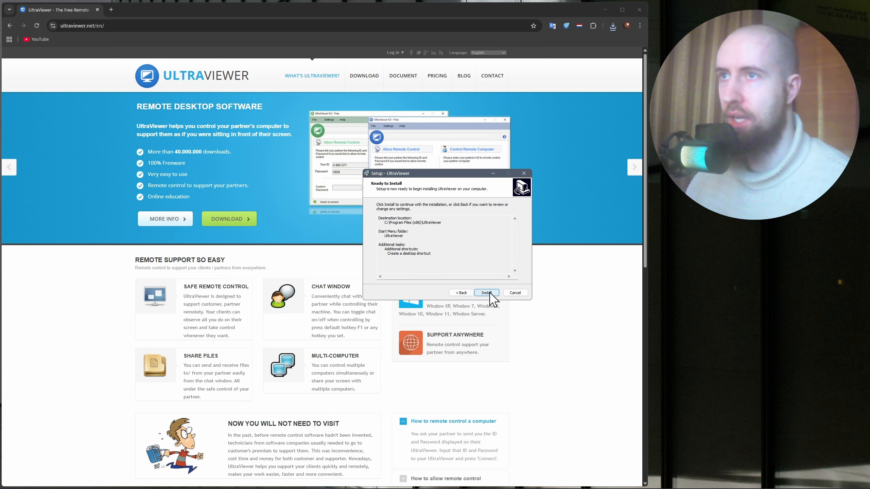
{"action": "left_click", "coordinate": [486, 293]}
{"action": "left_click", "coordinate": [488, 293]}
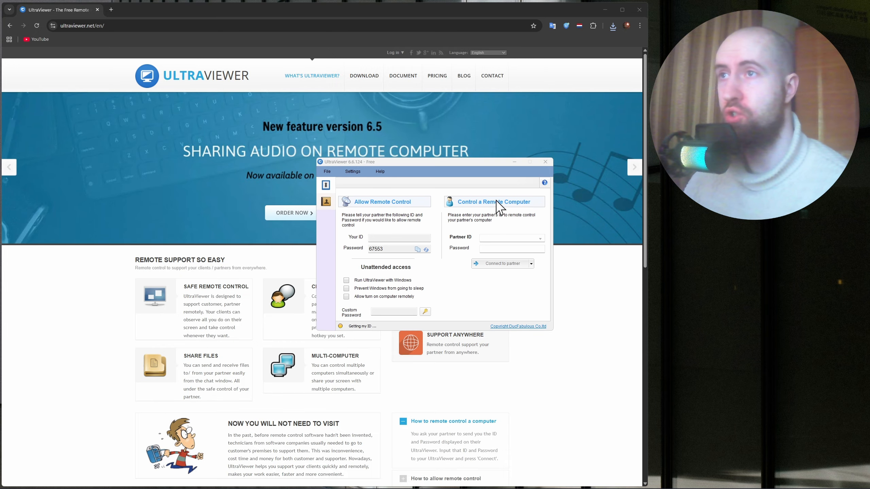
{"action": "left_click", "coordinate": [609, 9]}
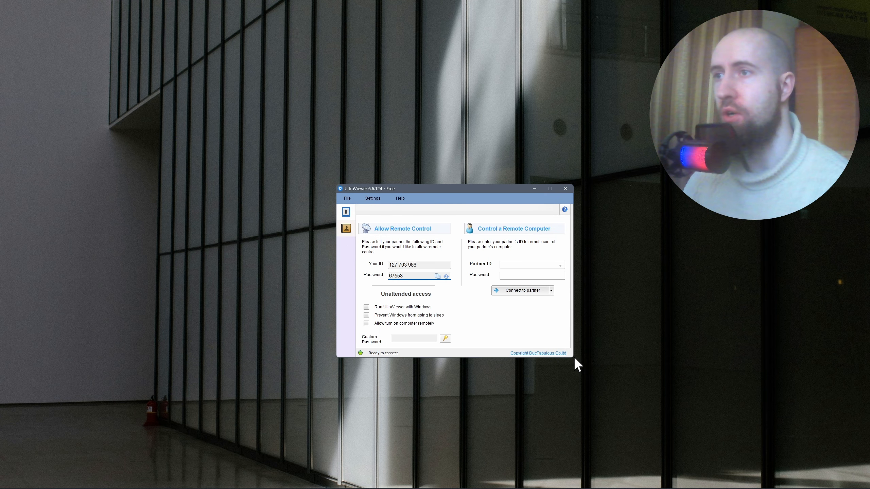
{"action": "left_click_drag", "start_coordinate": [466, 188], "coordinate": [447, 160]}
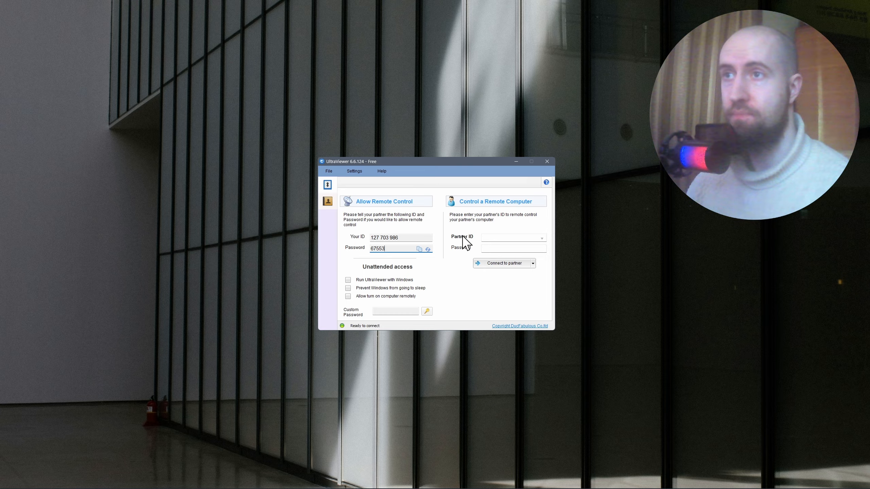
{"action": "left_click", "coordinate": [498, 249]}
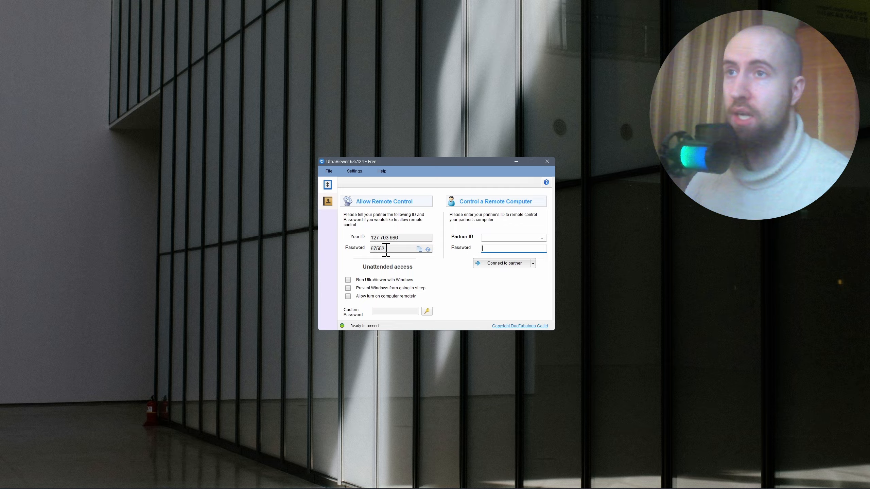
{"action": "left_click_drag", "start_coordinate": [403, 237], "coordinate": [347, 248]}
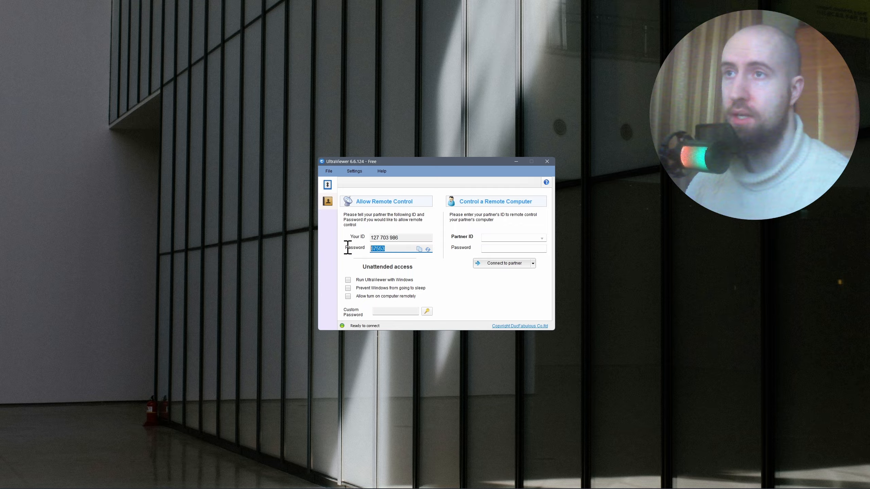
{"action": "left_click", "coordinate": [405, 248]}
{"action": "left_click_drag", "start_coordinate": [407, 239], "coordinate": [365, 249]}
{"action": "left_click", "coordinate": [404, 247]}
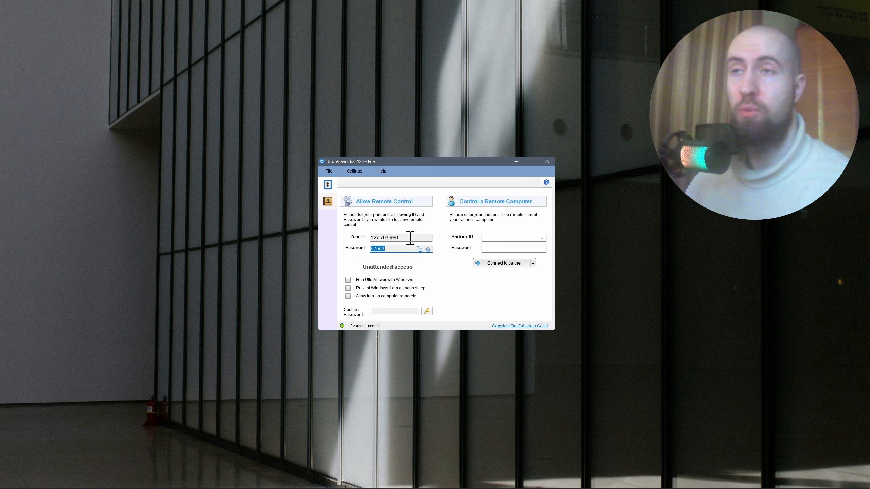
{"action": "left_click", "coordinate": [380, 248]}
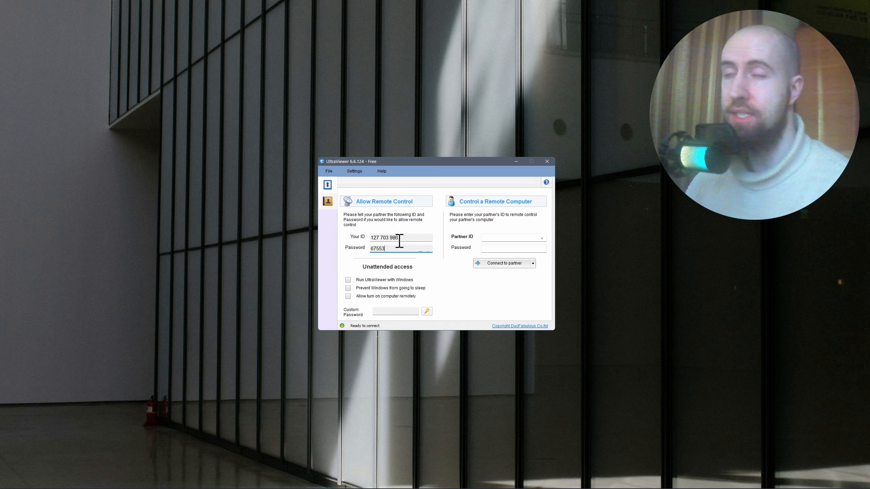
Copy this computer's ID and password into the Partner ID and Password fields for controlling a remote computer
{"action": "left_click_drag", "start_coordinate": [409, 238], "coordinate": [348, 238]}
{"action": "key", "text": "ctrl+c"}
{"action": "left_click", "coordinate": [497, 237]}
{"action": "key", "text": "ctrl+v"}
{"action": "left_click_drag", "start_coordinate": [400, 249], "coordinate": [360, 249]}
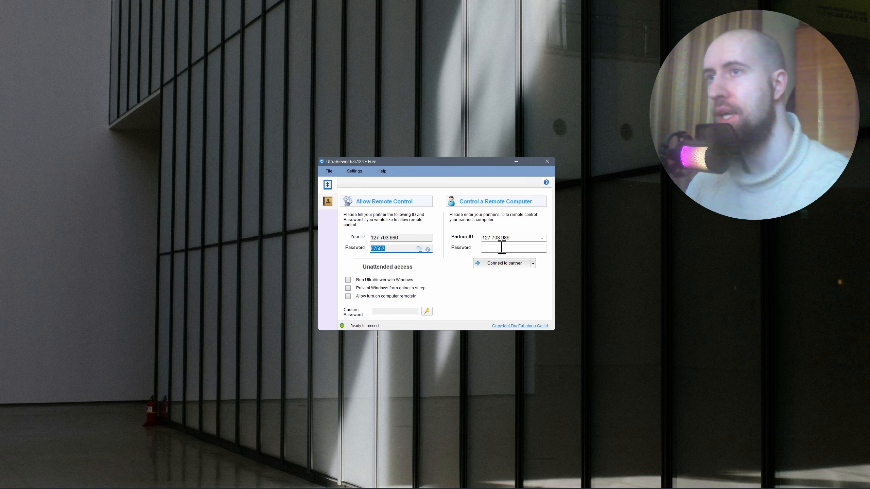
{"action": "key", "text": "ctrl+c"}
{"action": "left_click", "coordinate": [496, 248]}
{"action": "key", "text": "ctrl+v"}
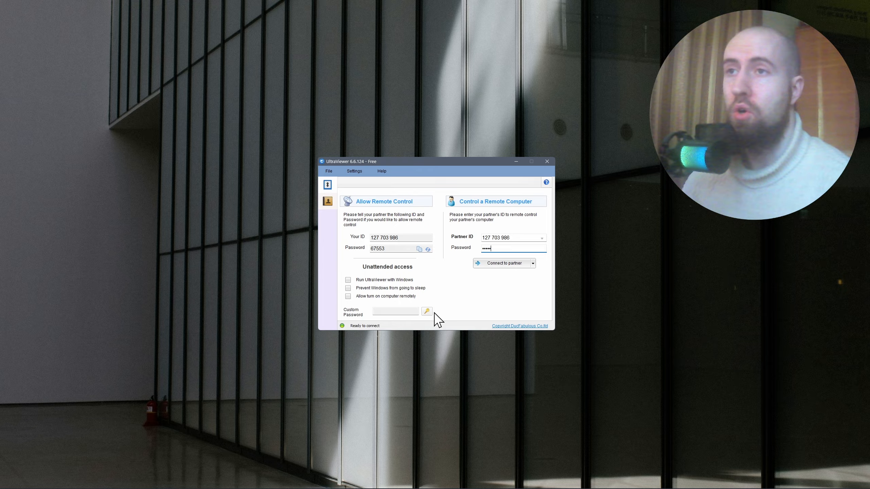
Examine the wake-up configuration for turning on the computer remotely, including the Sleep or Hibernate choices, and close it without saving
{"action": "left_click", "coordinate": [349, 298]}
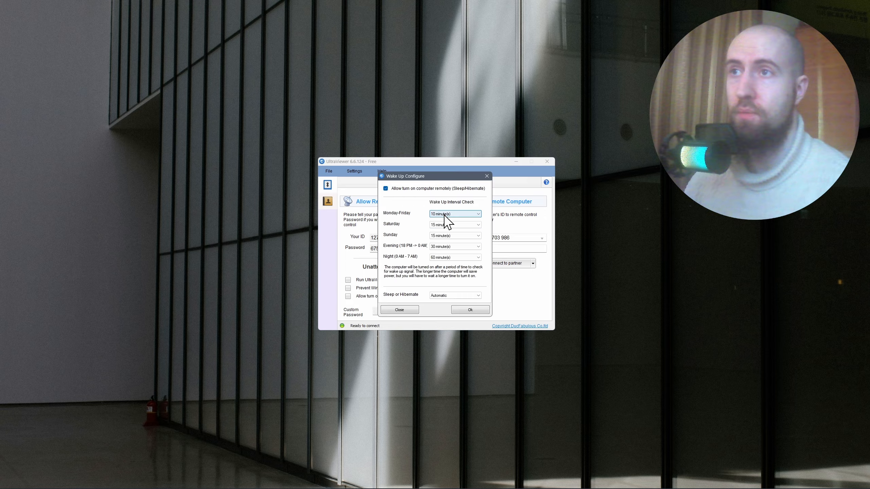
{"action": "left_click", "coordinate": [489, 174]}
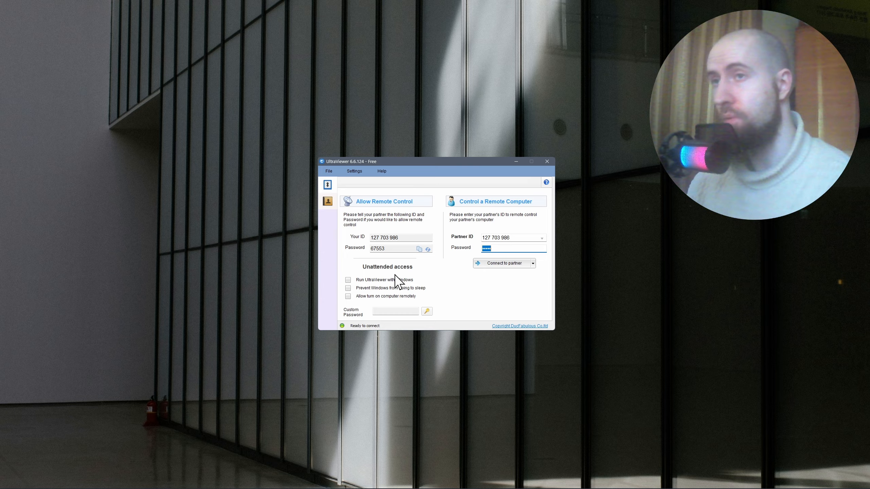
{"action": "left_click", "coordinate": [348, 296]}
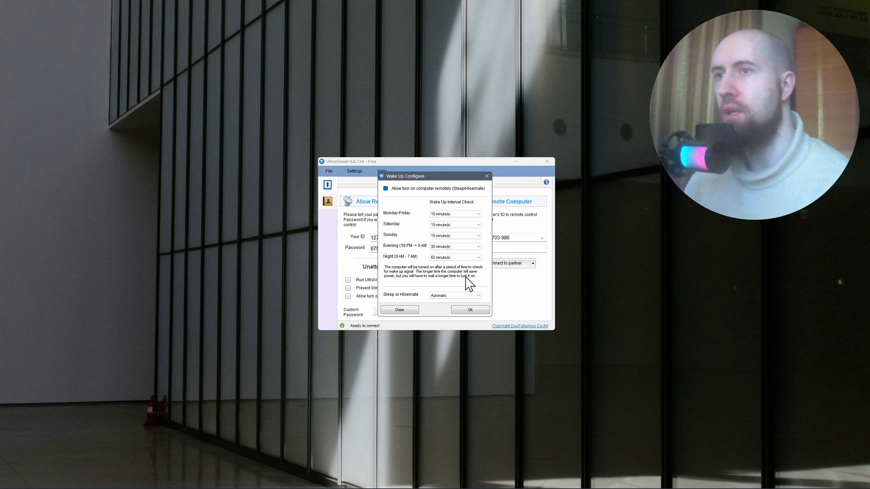
{"action": "left_click", "coordinate": [453, 296]}
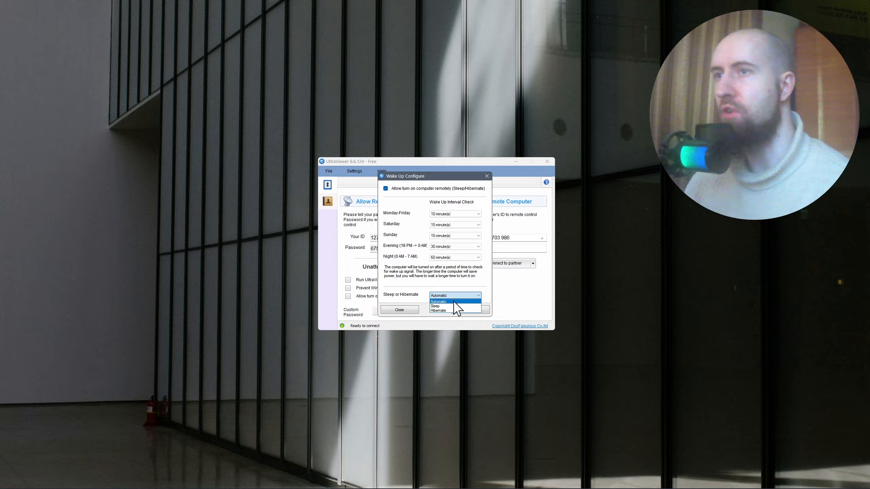
{"action": "left_click", "coordinate": [418, 286]}
{"action": "left_click", "coordinate": [486, 177]}
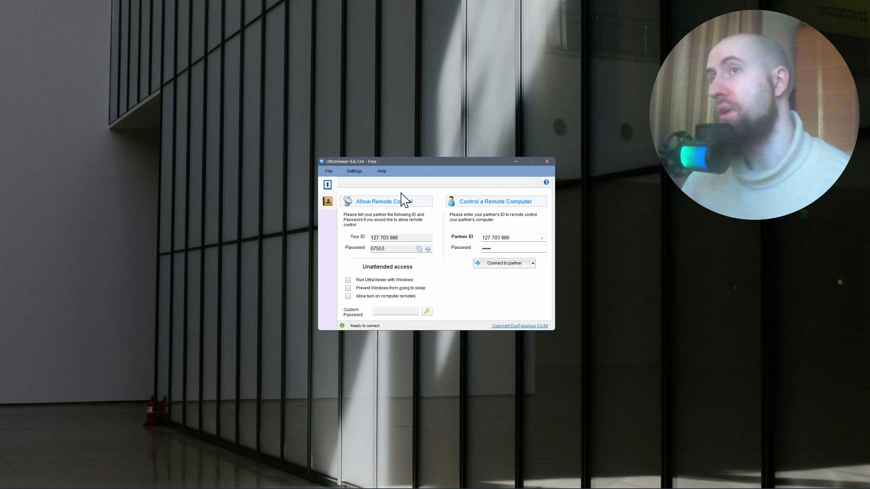
Review the connection, remote control, security, access, chat, chat history and password storage settings, including the password length choices
{"action": "left_click", "coordinate": [359, 171]}
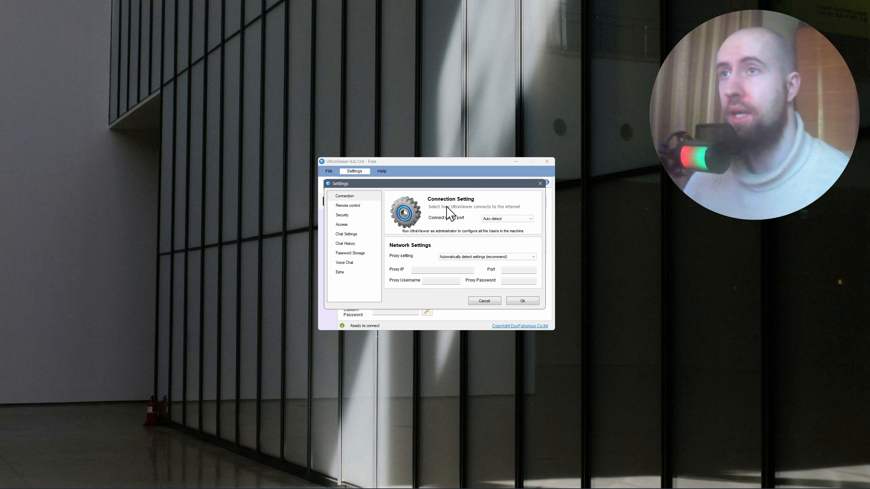
{"action": "left_click_drag", "start_coordinate": [424, 189], "coordinate": [670, 315]}
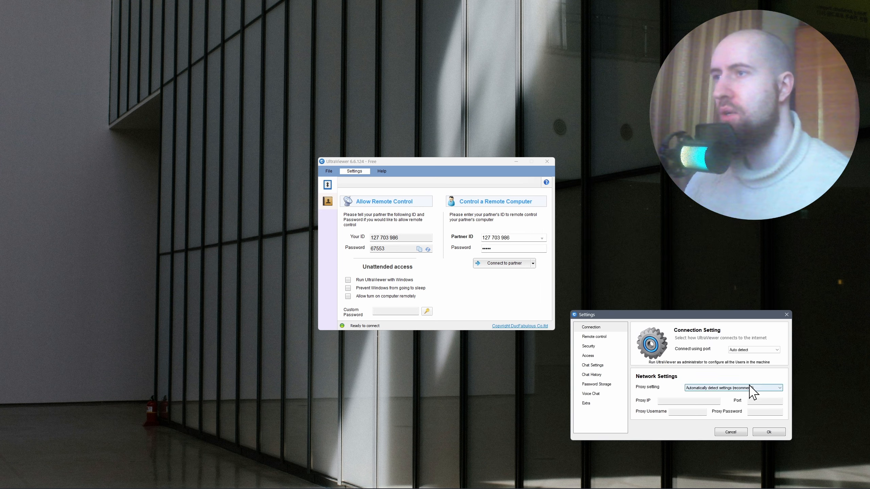
{"action": "left_click", "coordinate": [599, 337]}
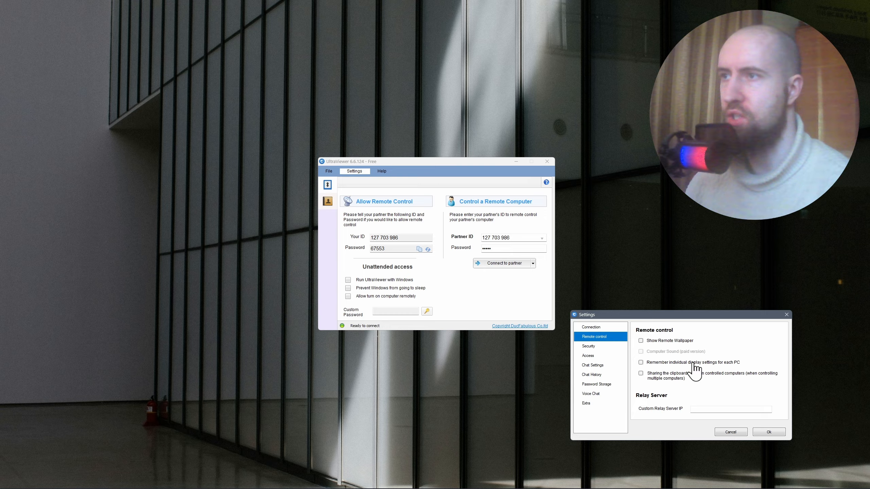
{"action": "left_click", "coordinate": [589, 346]}
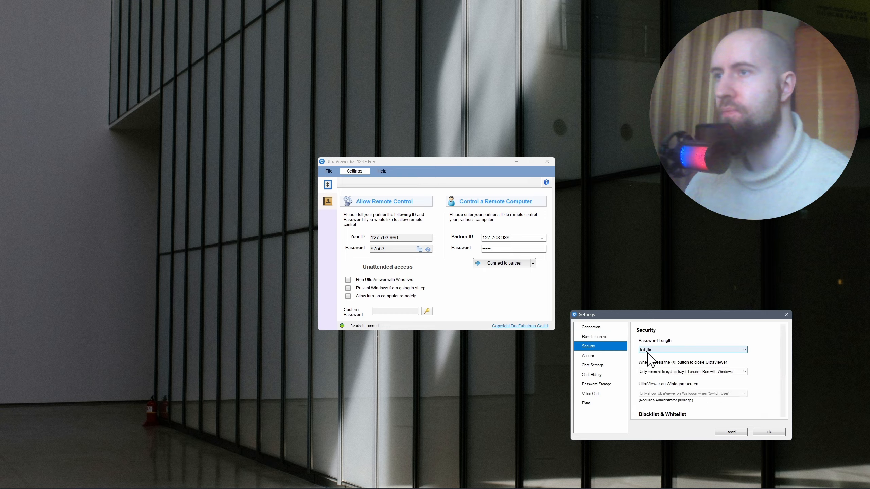
{"action": "left_click", "coordinate": [664, 350]}
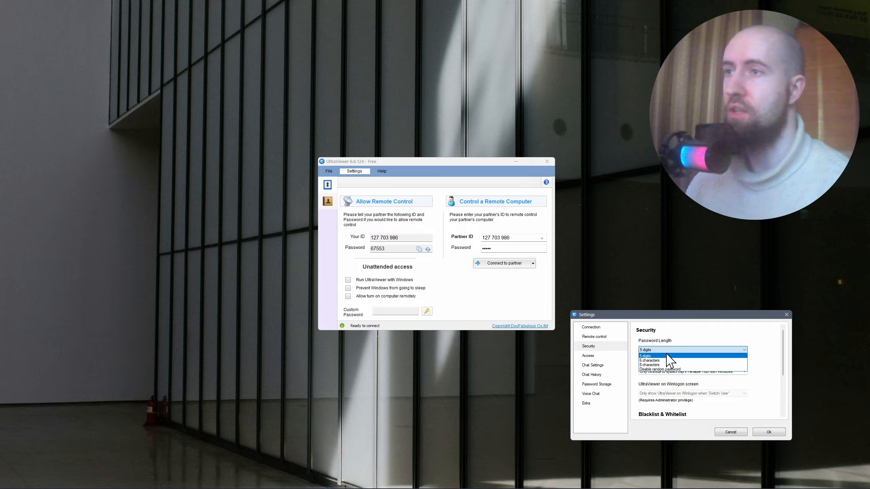
{"action": "left_click", "coordinate": [767, 369]}
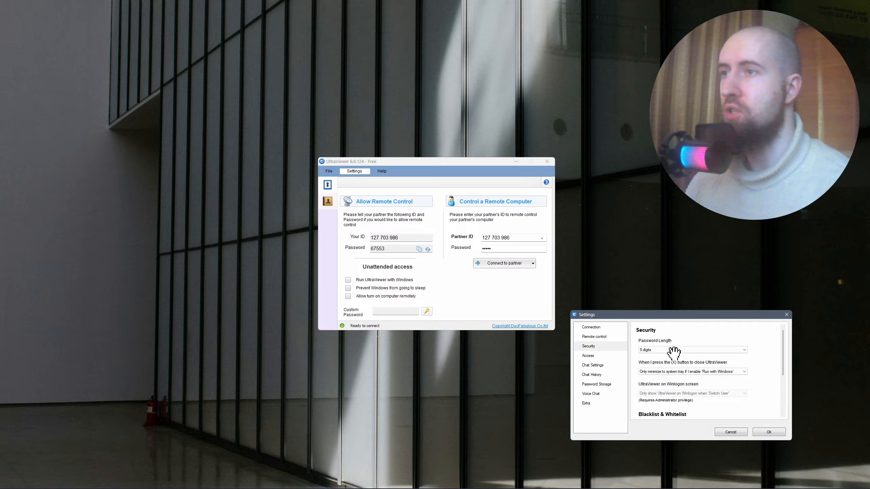
{"action": "scroll", "coordinate": [786, 374], "scroll_direction": "down", "scroll_amount": 3}
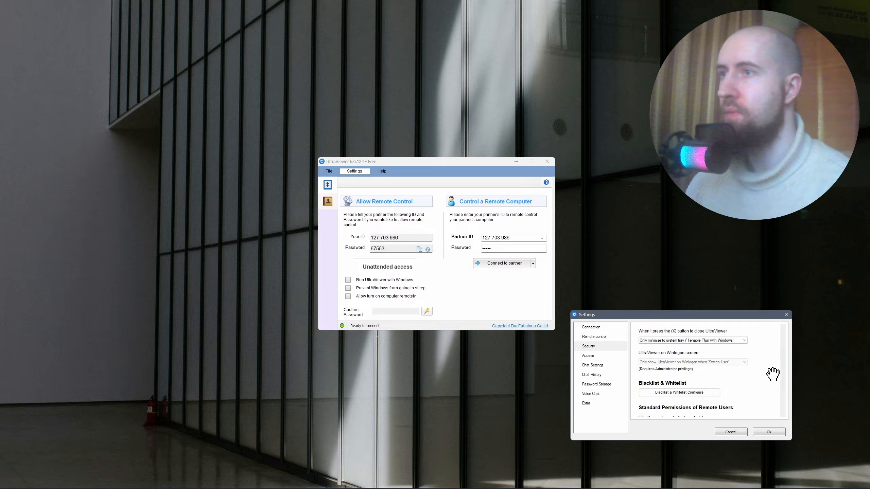
{"action": "left_click", "coordinate": [596, 356]}
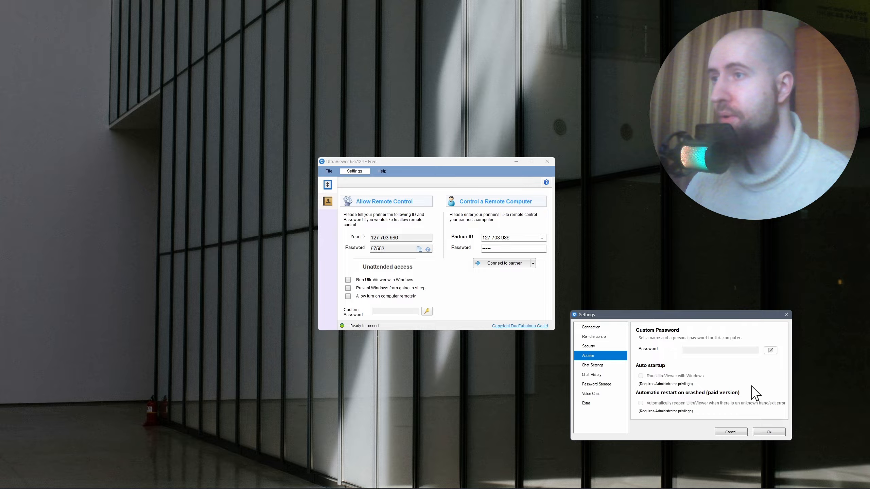
{"action": "left_click", "coordinate": [620, 367]}
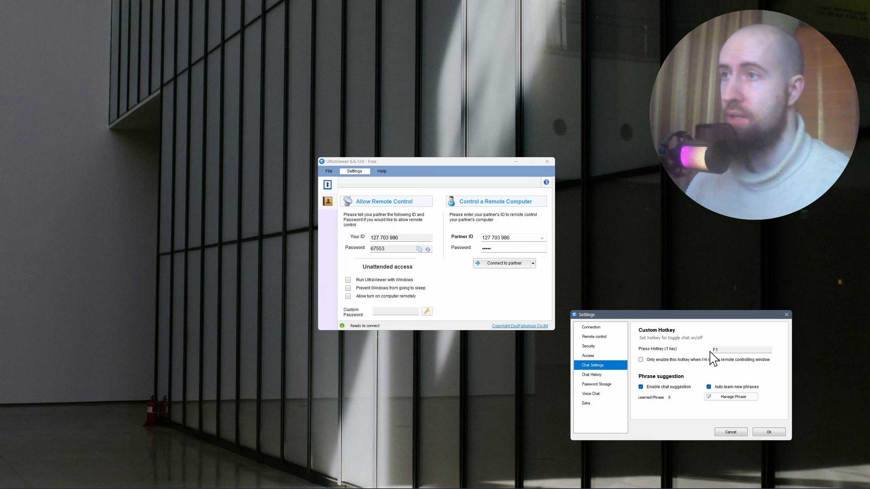
{"action": "left_click", "coordinate": [612, 376]}
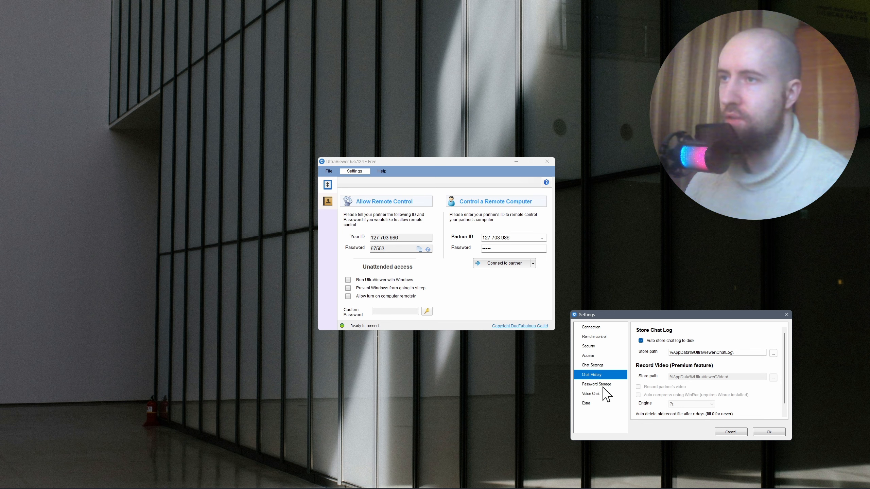
{"action": "left_click", "coordinate": [616, 385]}
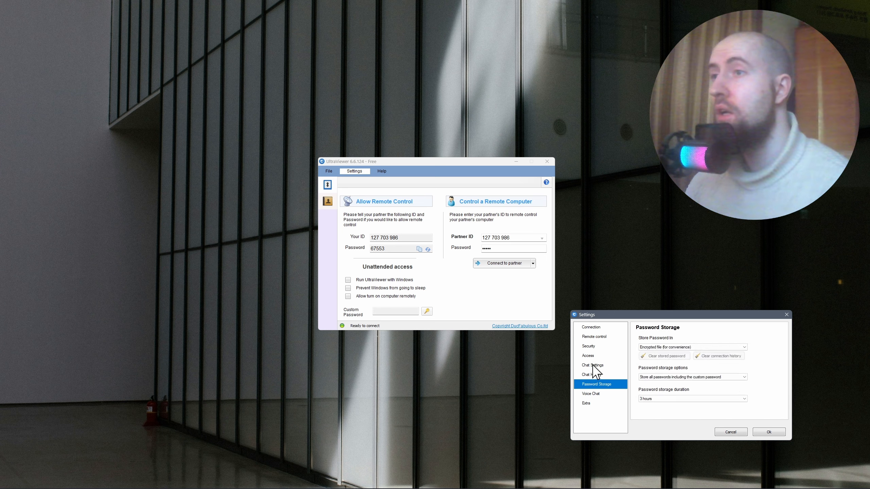
Set the voice chat input device to the Fifine microphone and save the settings
{"action": "left_click", "coordinate": [593, 394]}
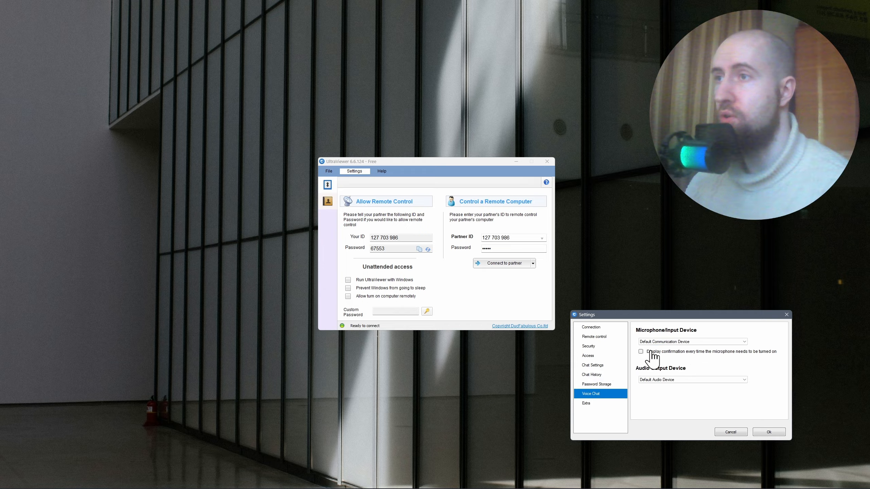
{"action": "left_click", "coordinate": [694, 342]}
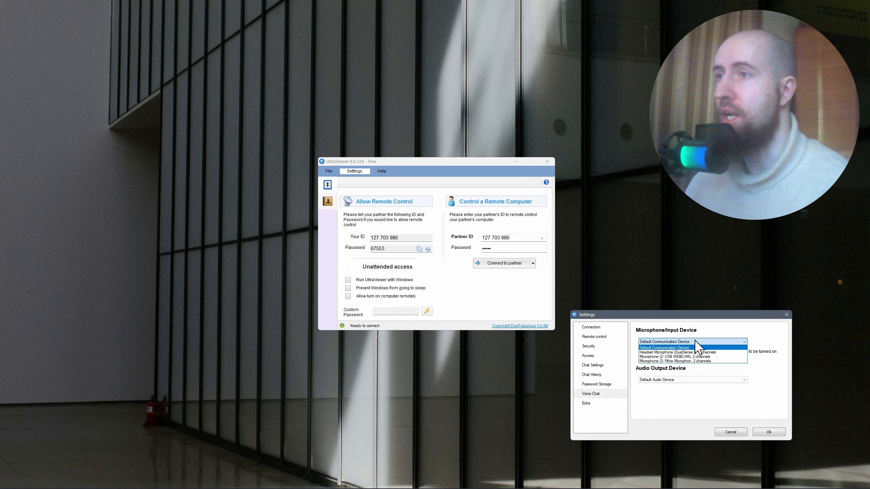
{"action": "left_click", "coordinate": [699, 362]}
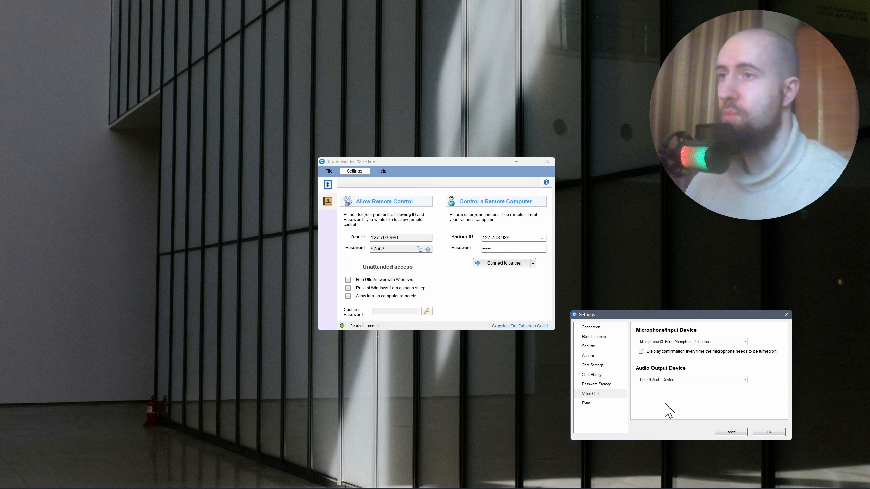
{"action": "left_click", "coordinate": [770, 433]}
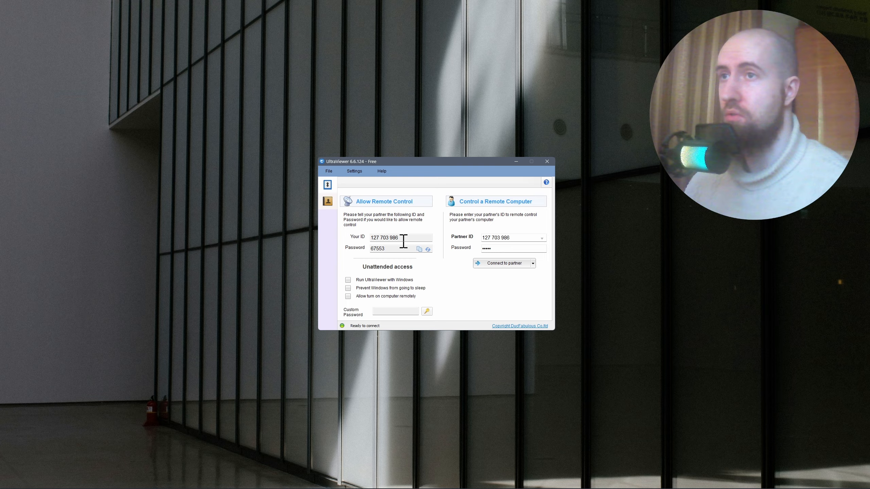
{"action": "left_click_drag", "start_coordinate": [422, 239], "coordinate": [347, 247]}
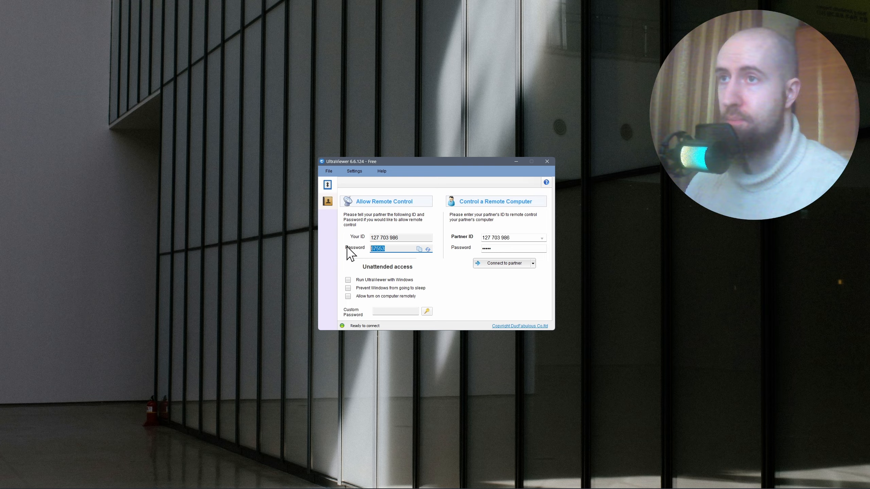